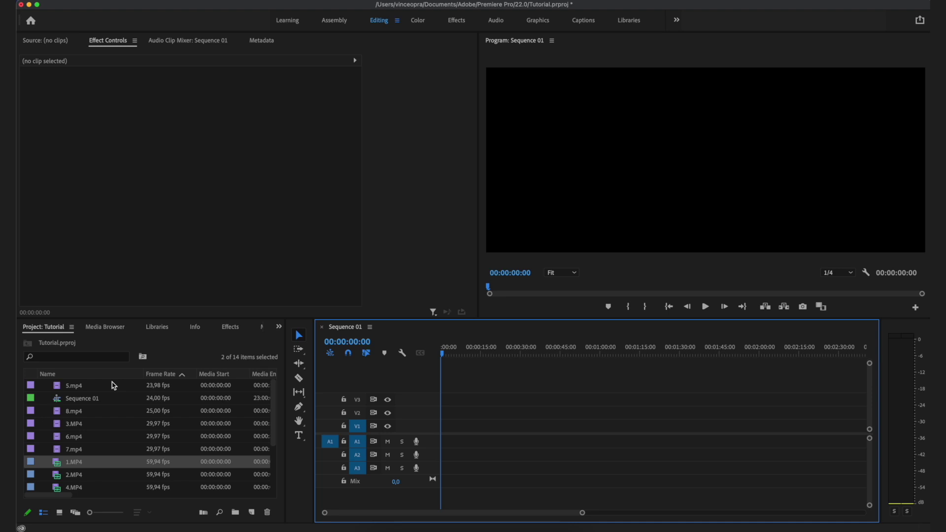
Select all the video clips in the Project panel, including 1.MP4, 2.MP4, 4.MP4 and 9.MP4.
super+click(101, 424)
super+click(100, 411)
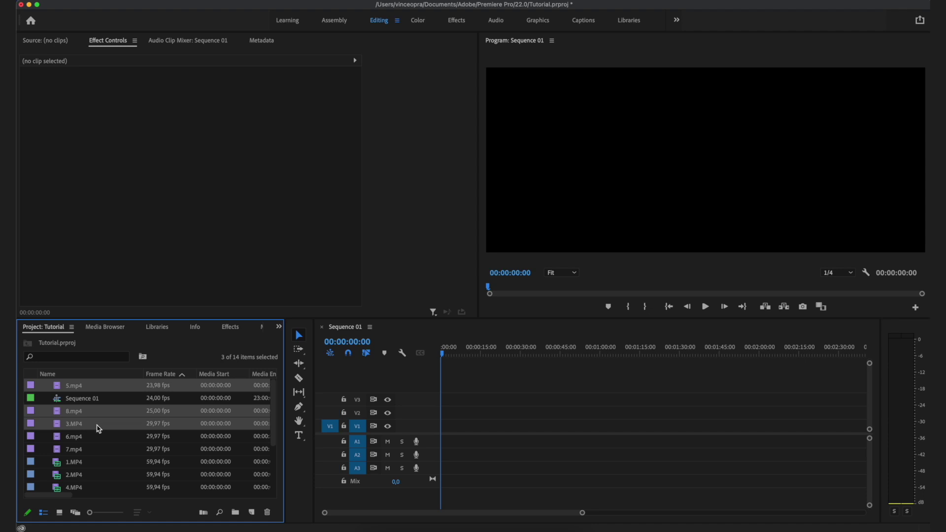
super+click(96, 436)
super+click(97, 448)
super+click(97, 463)
scroll(96, 461, down, 3)
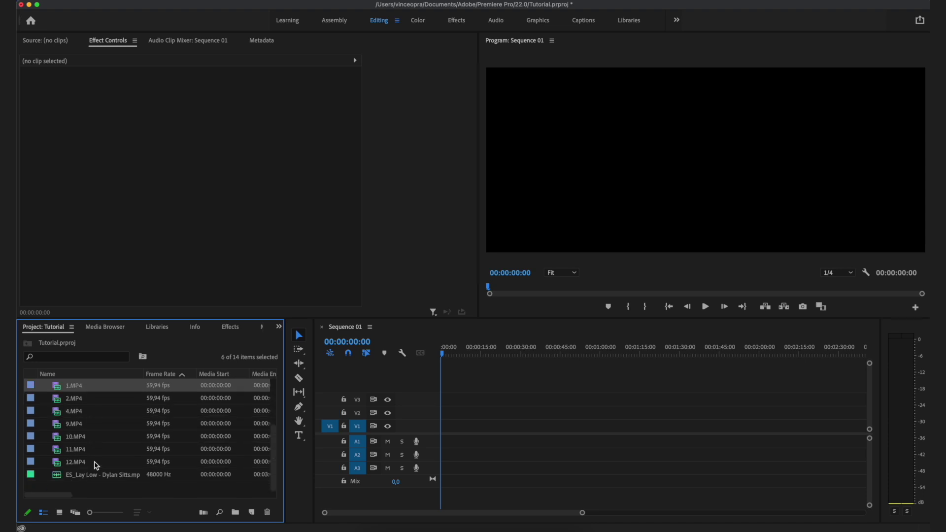
super+click(86, 402)
super+click(84, 415)
super+click(85, 423)
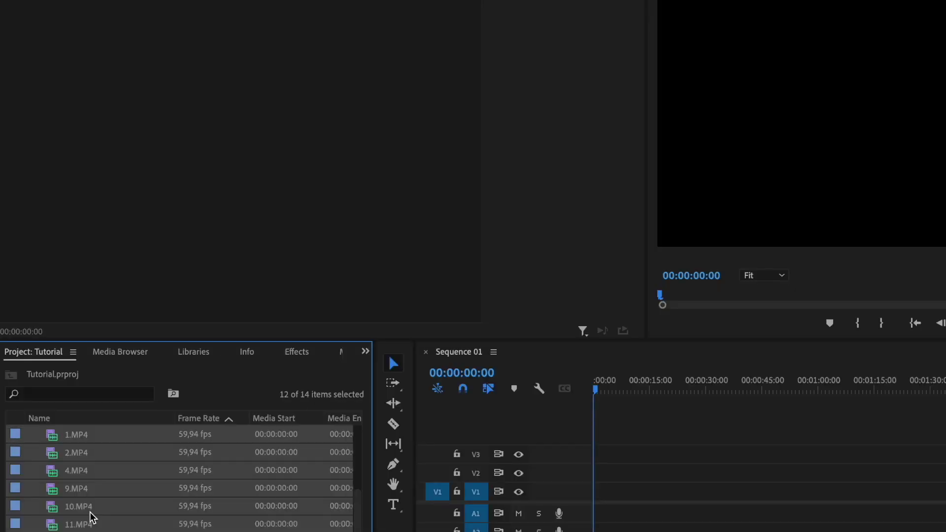
Interpret the selected clips at an assumed 24 fps, then check 3.MP4's frame rate.
right_click(85, 441)
mouse_move(164, 220)
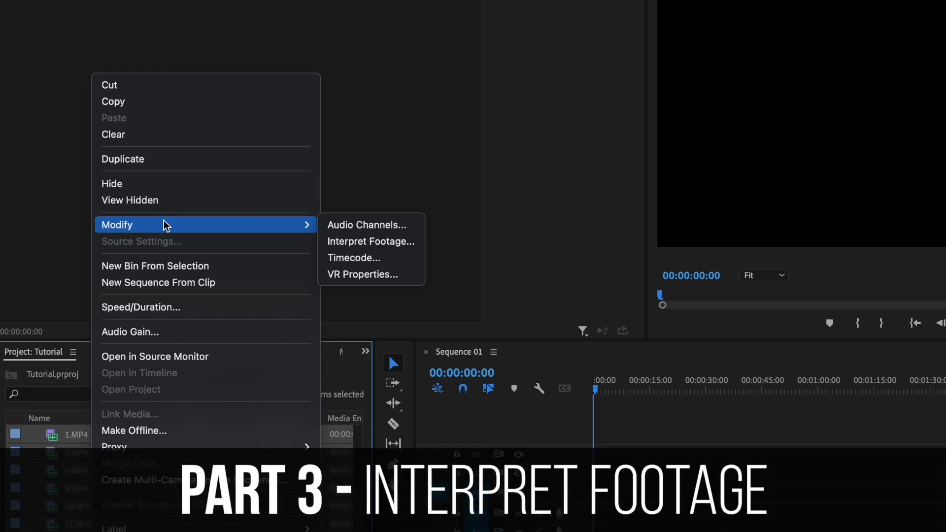
click(356, 241)
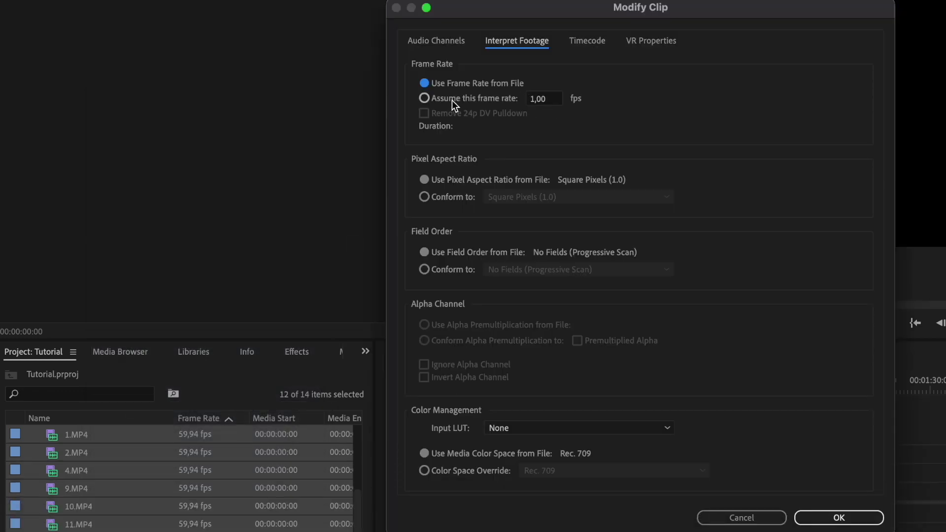
click(451, 100)
text(24)
click(833, 519)
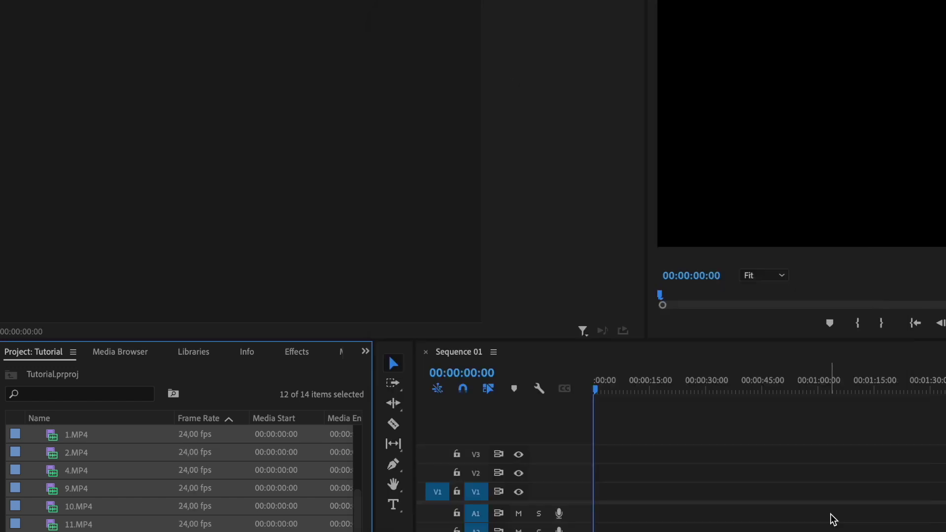
click(152, 488)
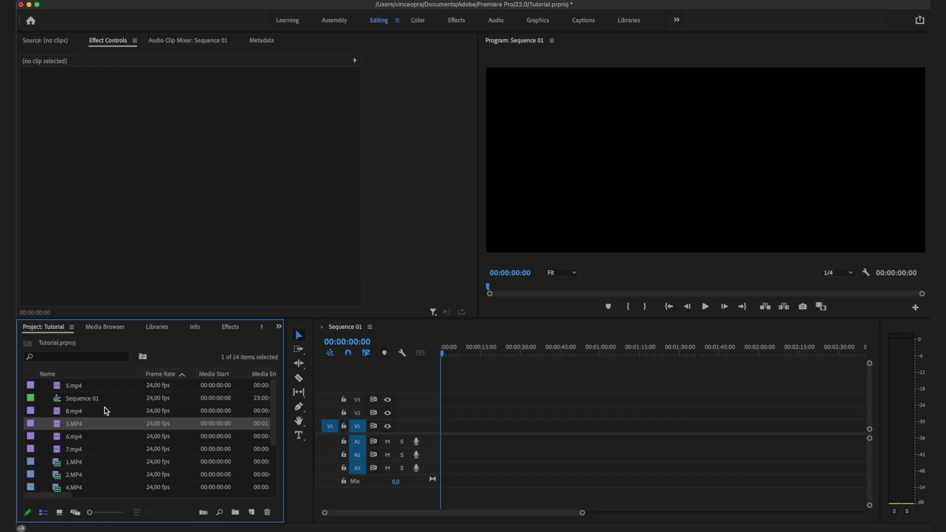
Lay the clips into Sequence 01 with 1.MP4 at the start.
scroll(113, 426, down, 3)
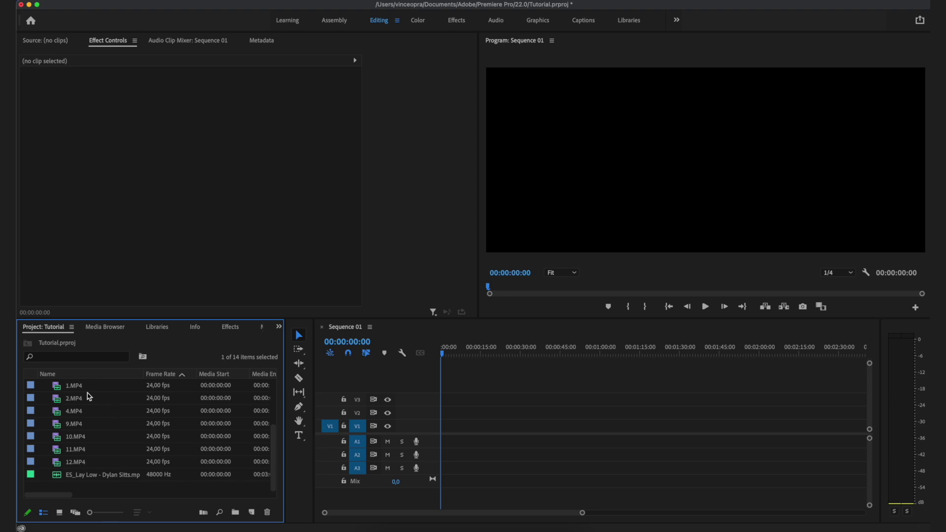
drag(74, 390, 449, 431)
click(449, 432)
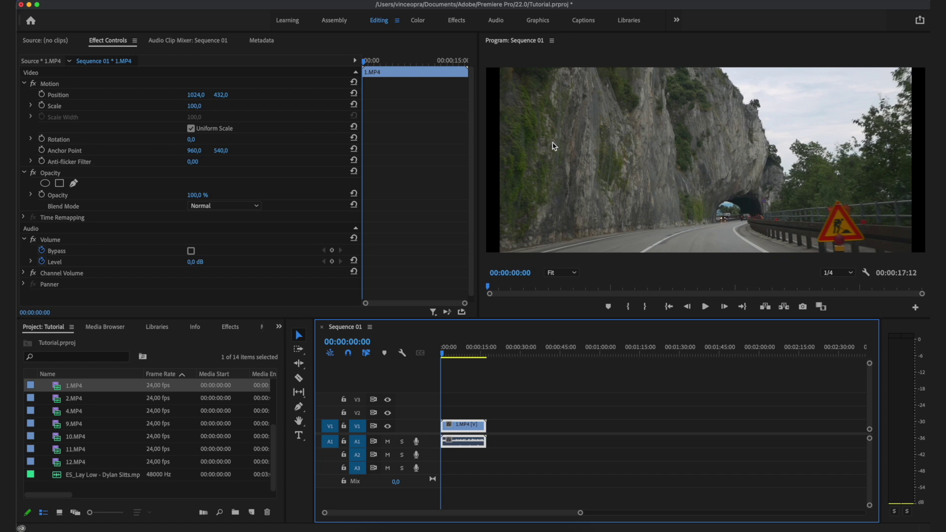
Scale the 1.MP4 clip up to 107 in Effect Controls.
click(192, 107)
drag(192, 107, 202, 107)
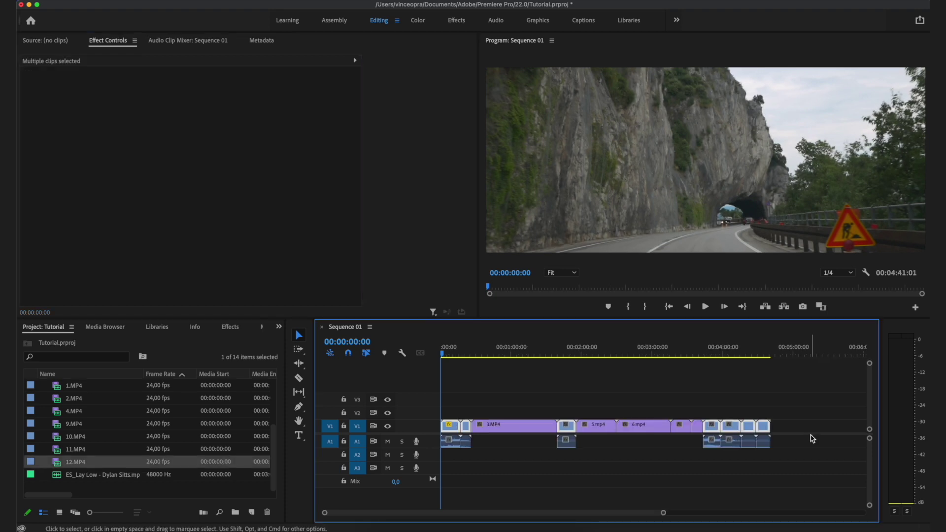
right_click(540, 427)
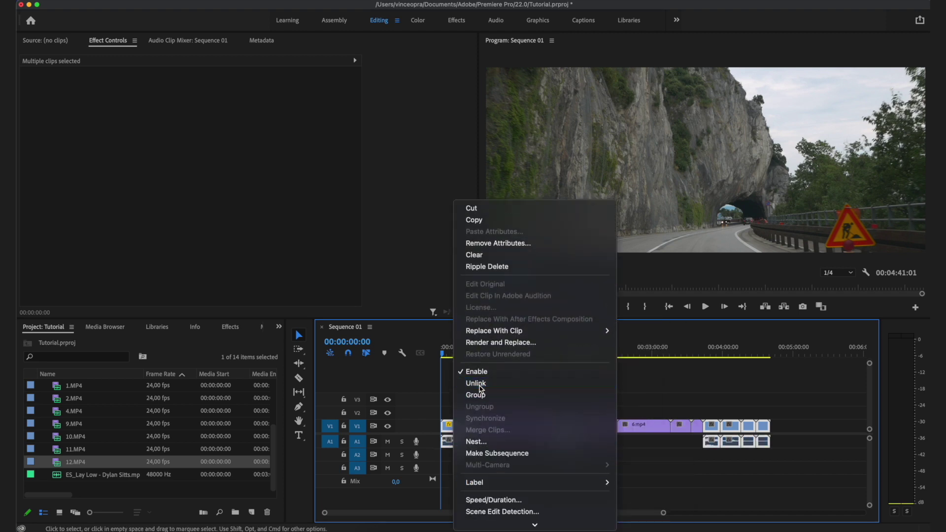
Unlink the clips' audio, delete the original camera audio, and zoom the timeline to fit.
click(476, 383)
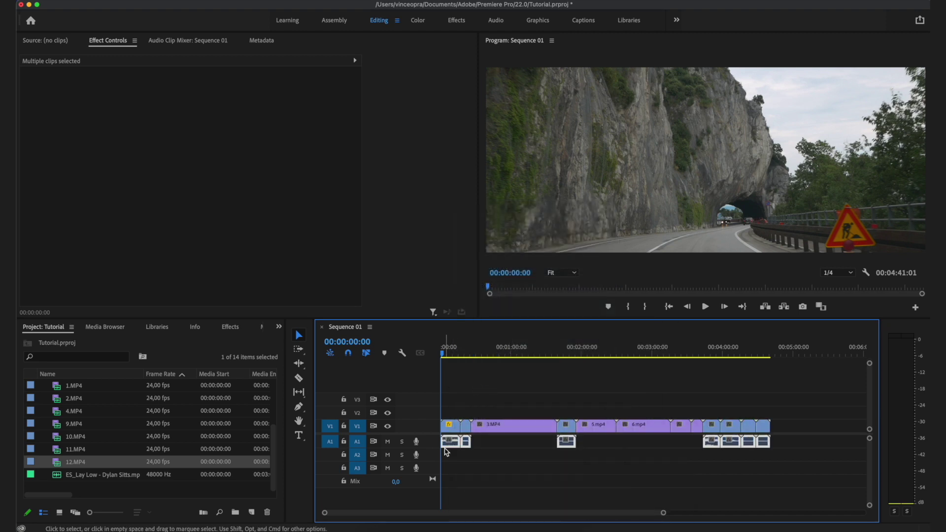
key(Delete)
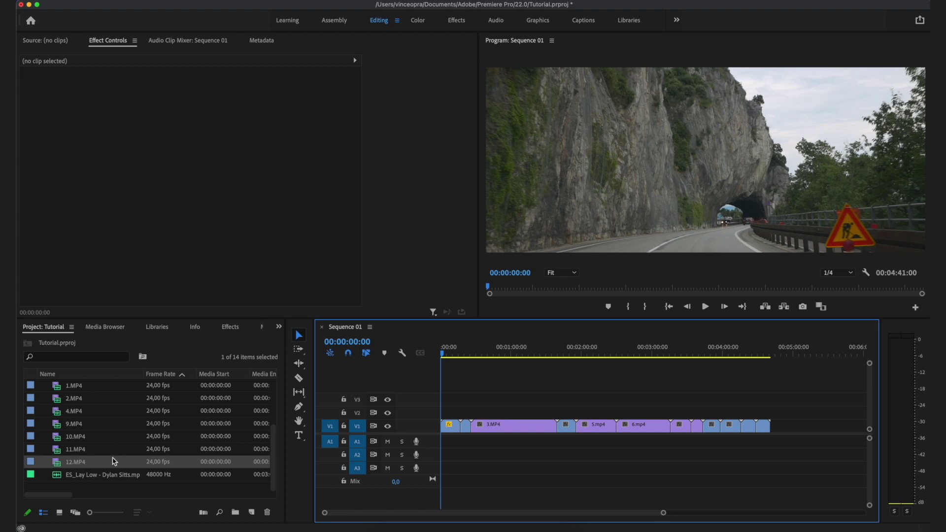
key(=)
key(=)
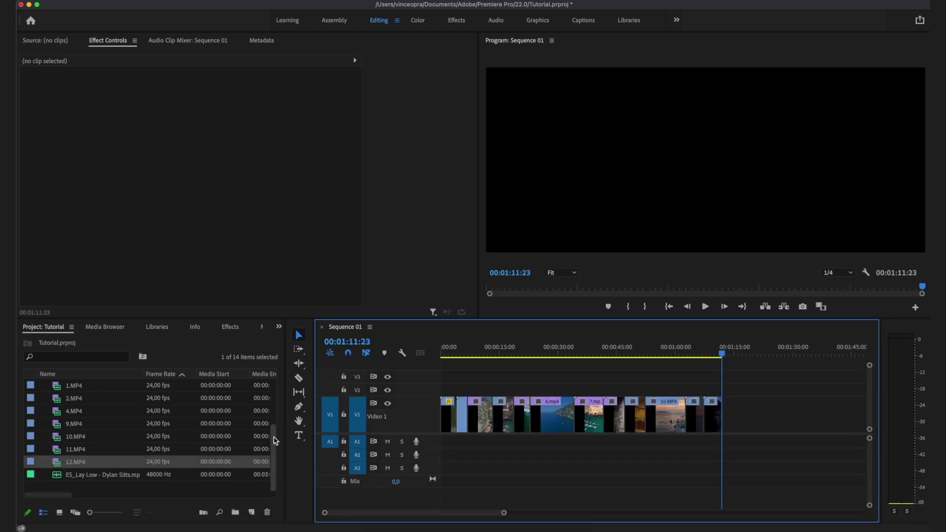
Place the ES_Lay Low music file on A1 at the sequence start.
drag(105, 476, 446, 442)
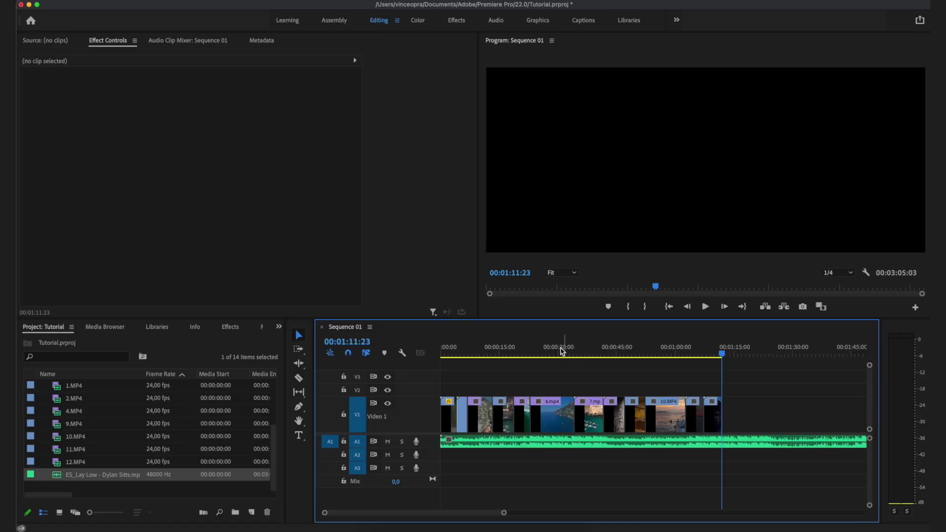
click(521, 354)
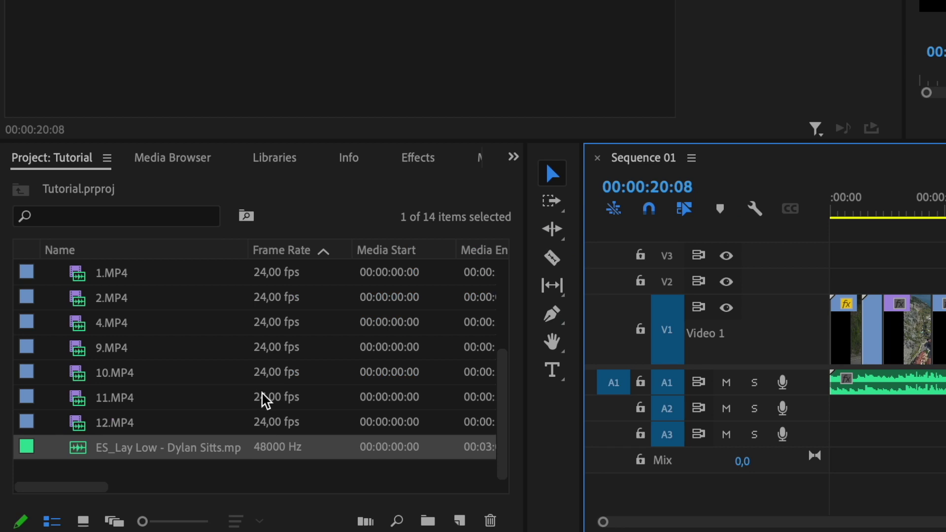
click(467, 520)
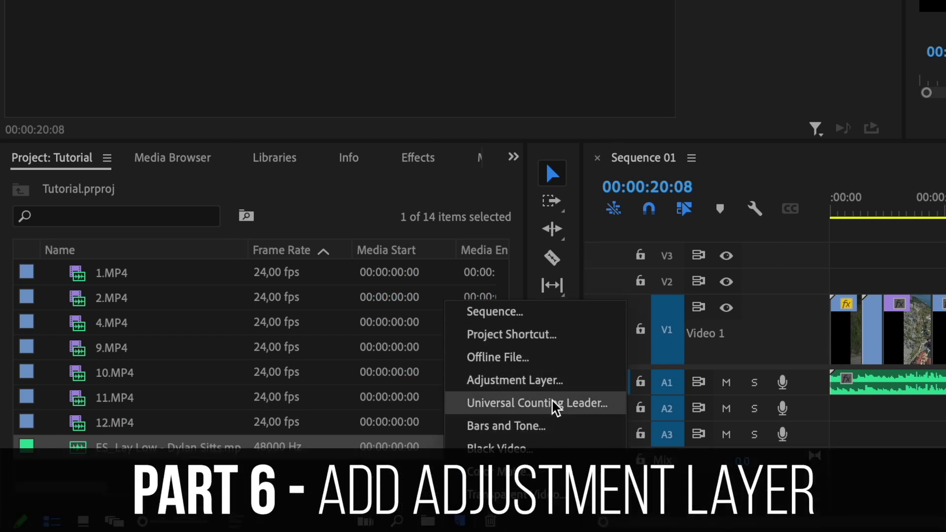
Add a new Adjustment Layer spanning all clips on V2, then switch to the Color workspace.
click(552, 380)
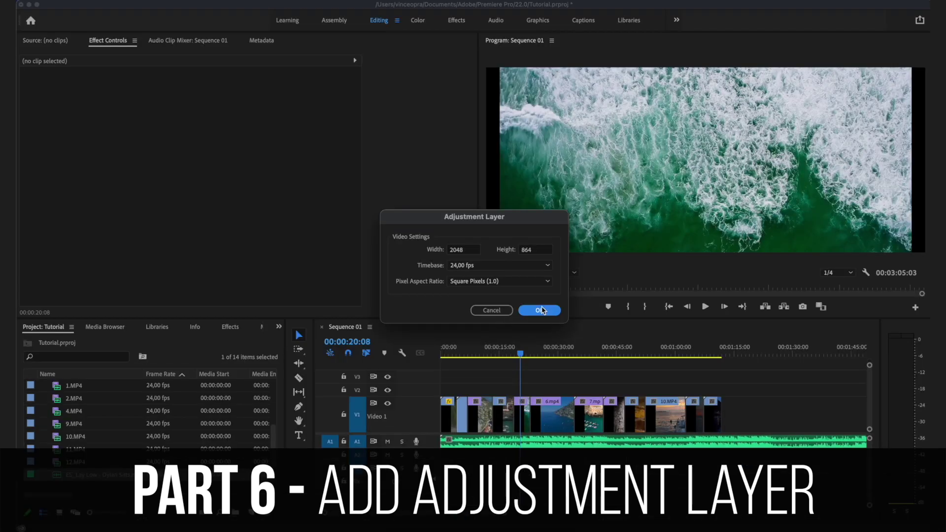
click(542, 310)
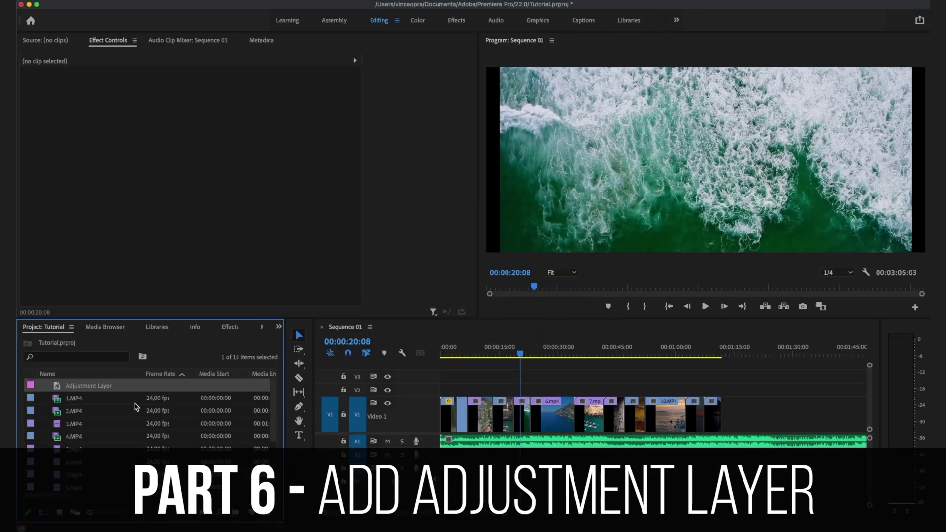
drag(102, 385, 719, 375)
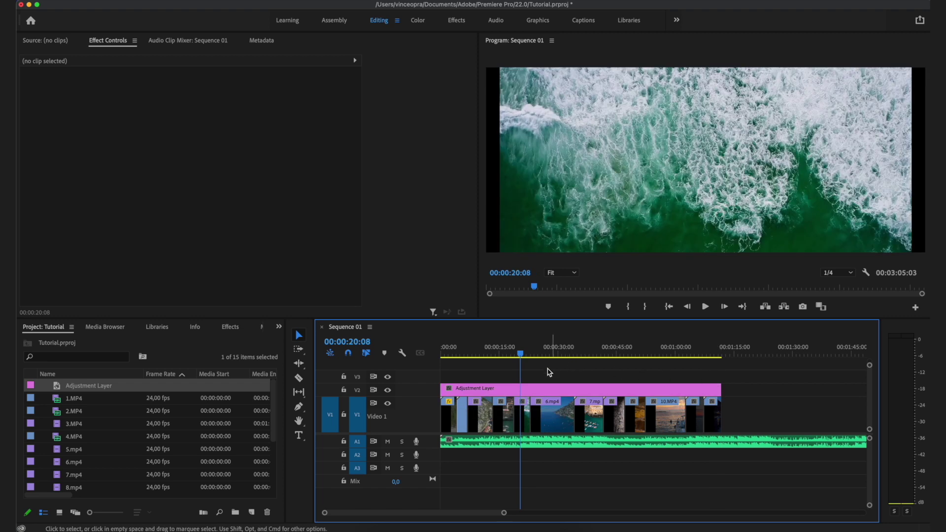
click(517, 386)
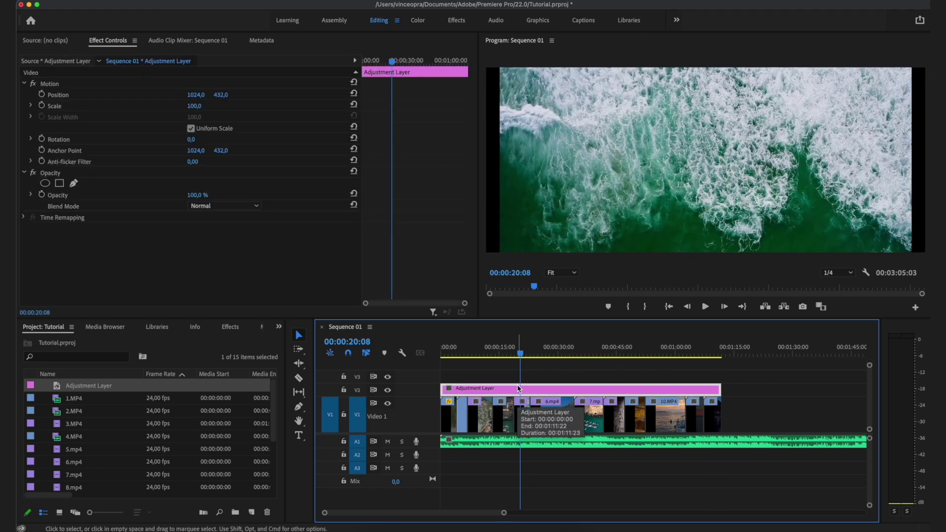
click(416, 20)
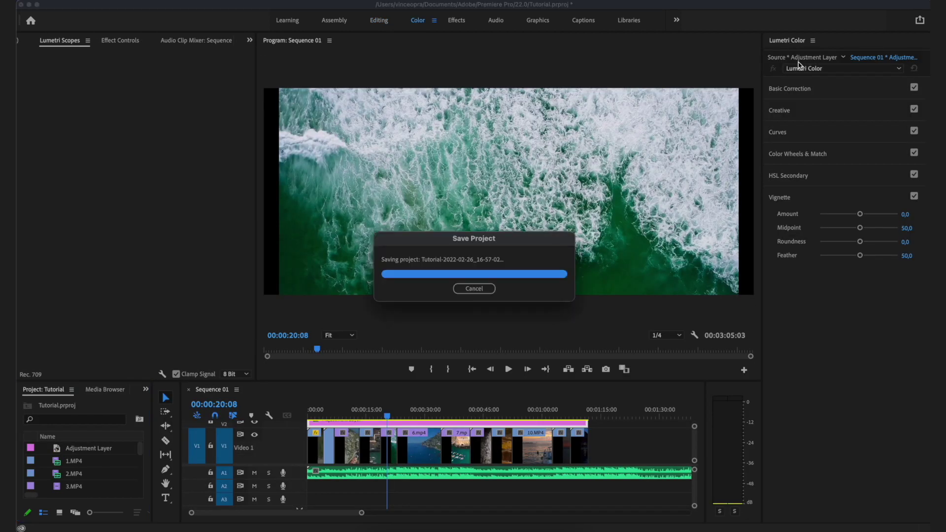
Set the Basic Correction Input LUT to IWLTBAP Aspen - Standard.
click(802, 89)
click(826, 105)
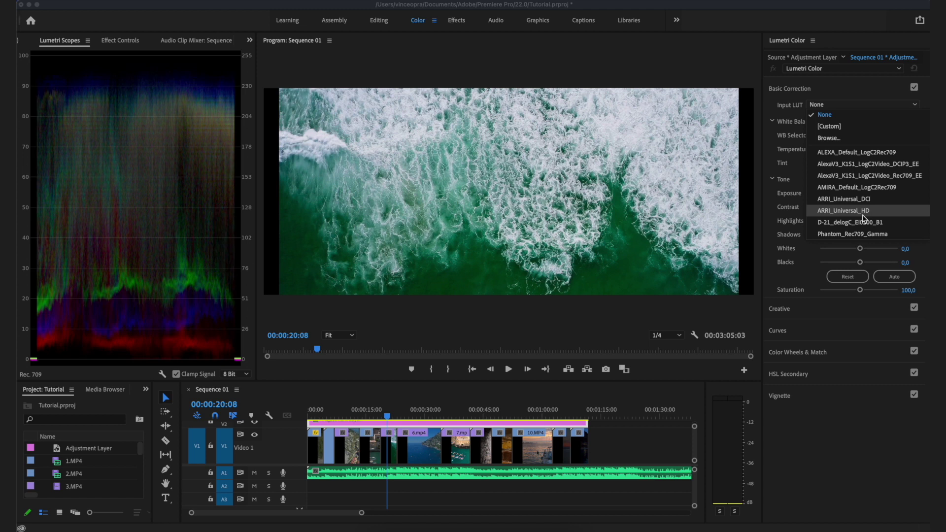
click(830, 106)
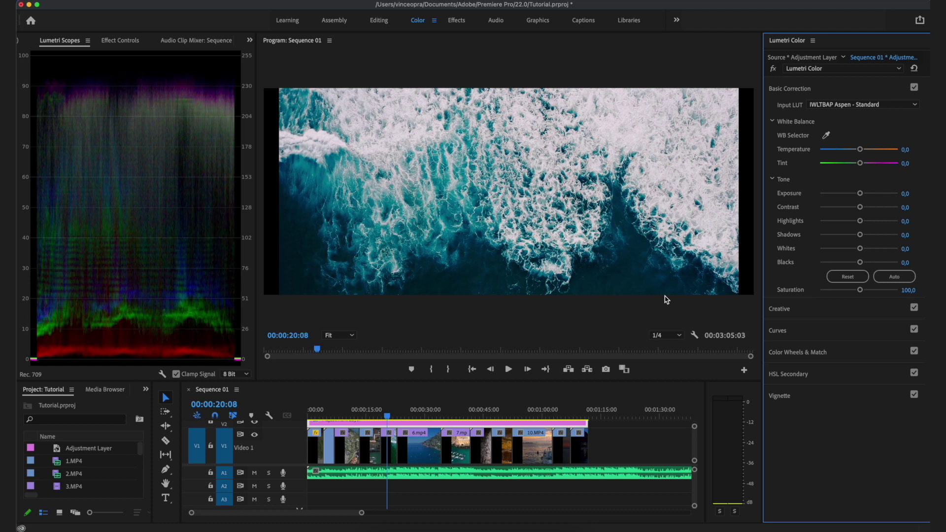
Enlarge the V2 track and toggle its output to compare graded and ungraded footage.
click(426, 426)
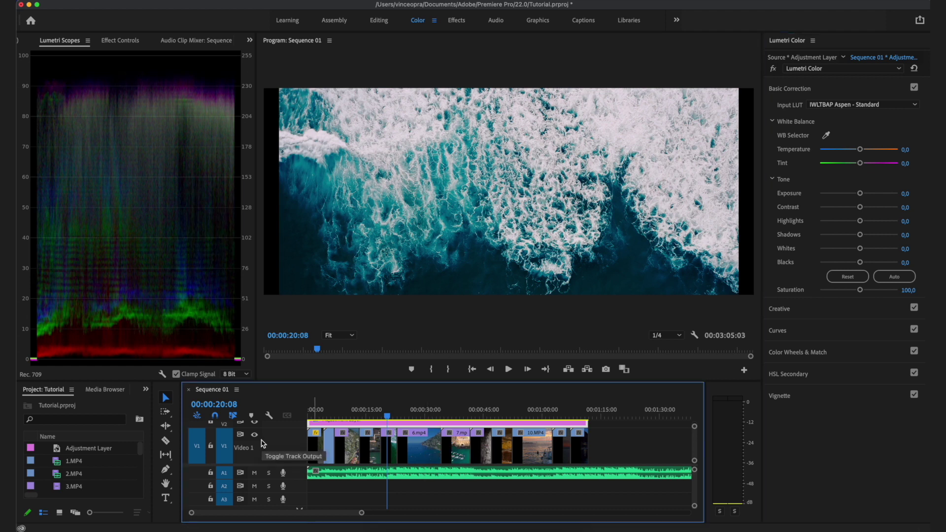
double_click(293, 428)
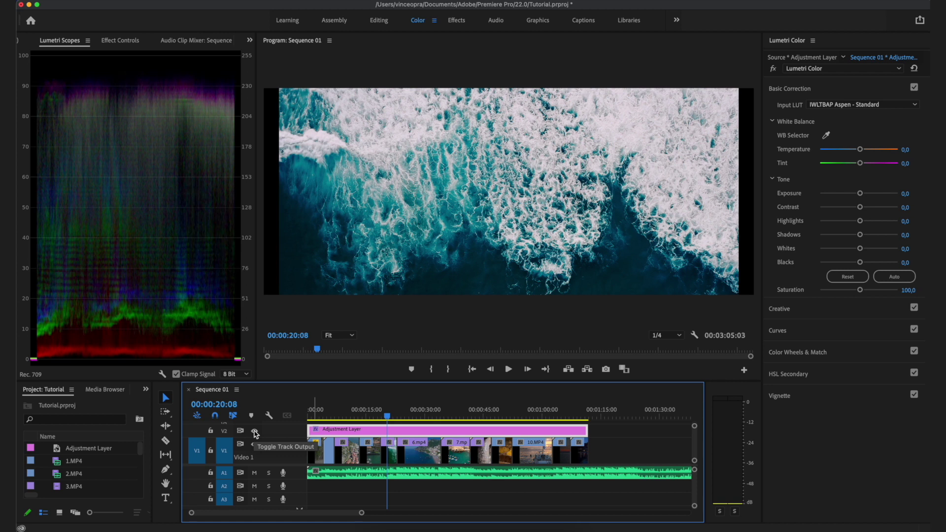
click(255, 432)
click(254, 431)
click(255, 432)
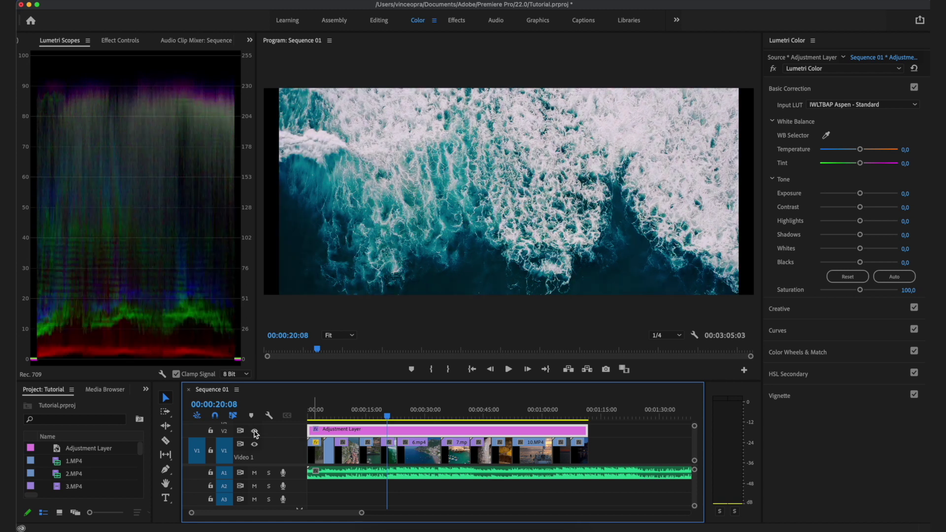
click(255, 432)
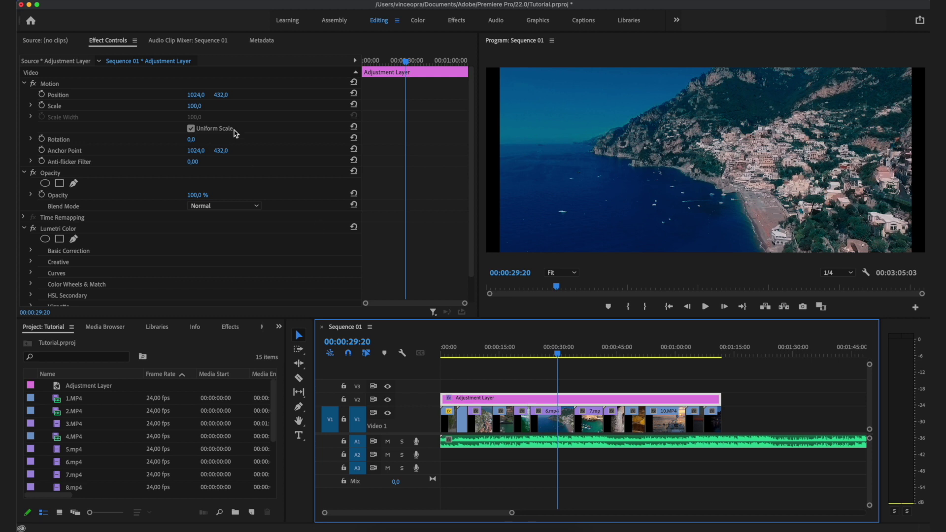
Lower the adjustment layer's opacity, then copy 6.mp4's Motion settings.
mouse_move(198, 199)
mouse_down()
mouse_move(186, 199)
mouse_move(202, 196)
mouse_up()
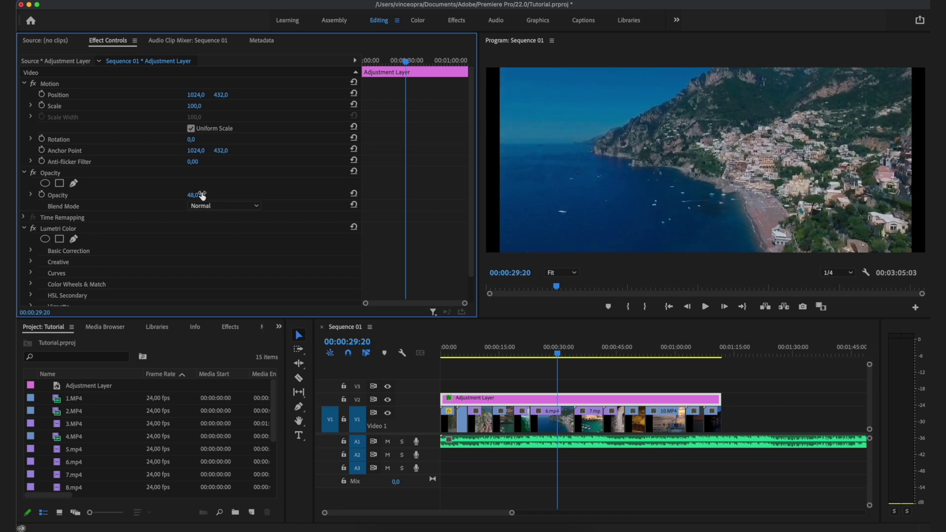
click(484, 353)
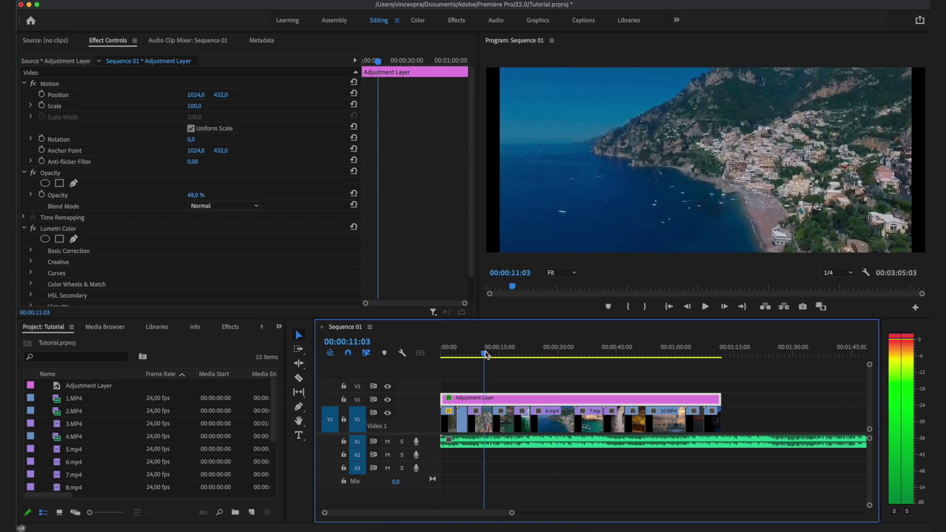
click(566, 353)
click(562, 420)
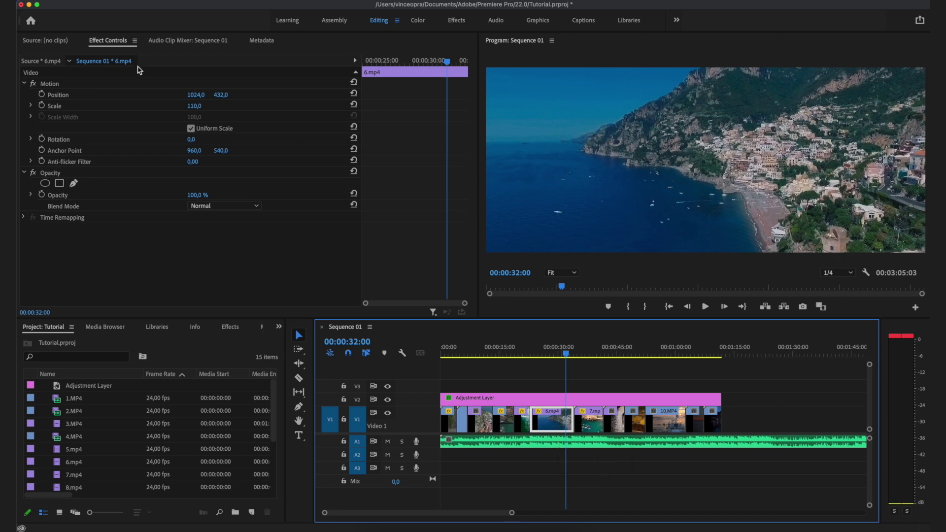
click(57, 112)
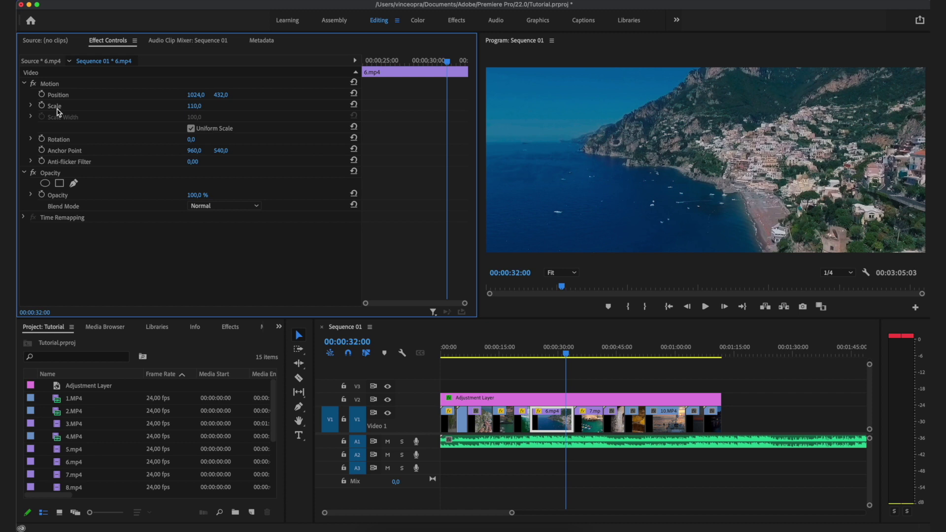
click(57, 85)
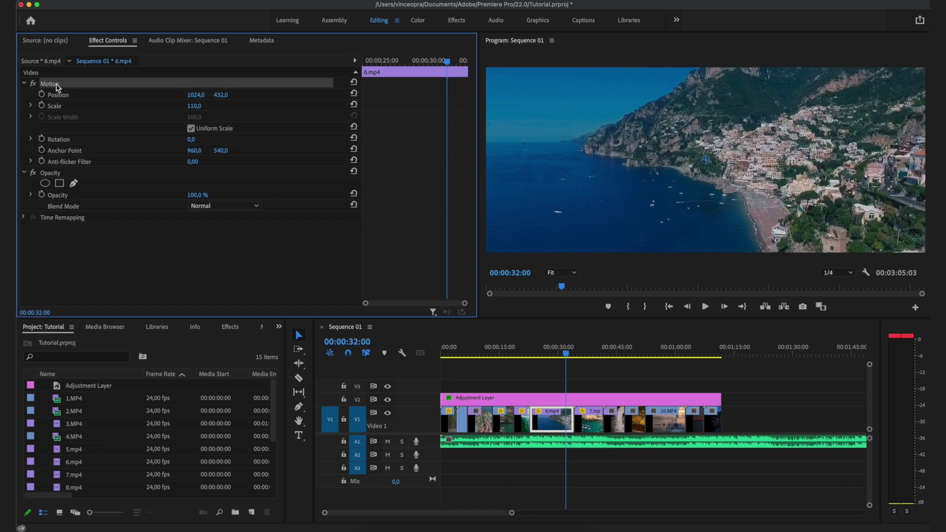
Paste 6.mp4's Motion attributes onto 8.mp4 so its scale becomes 110.
drag(603, 350, 613, 351)
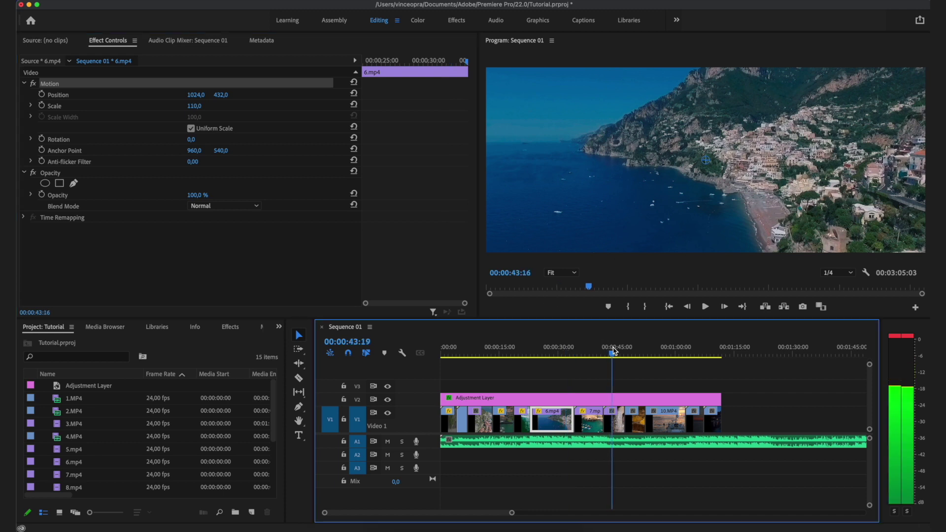
click(620, 424)
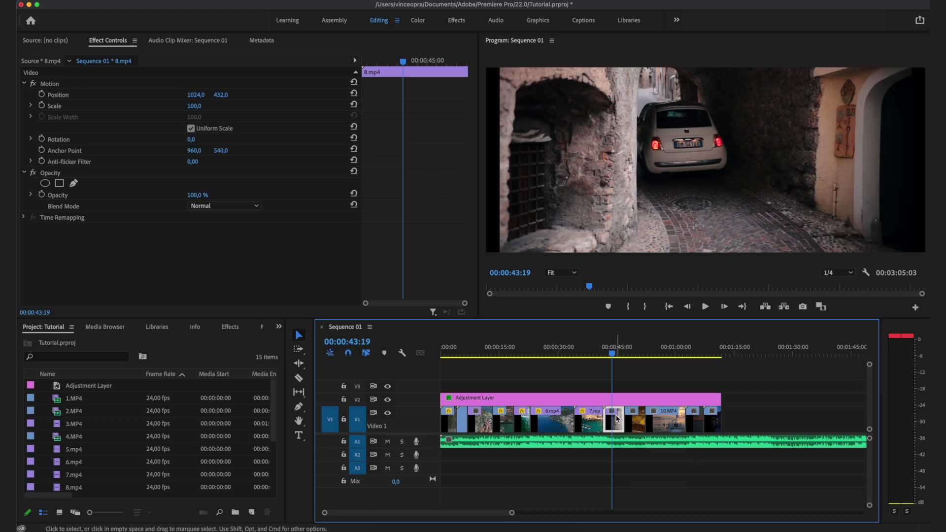
click(216, 78)
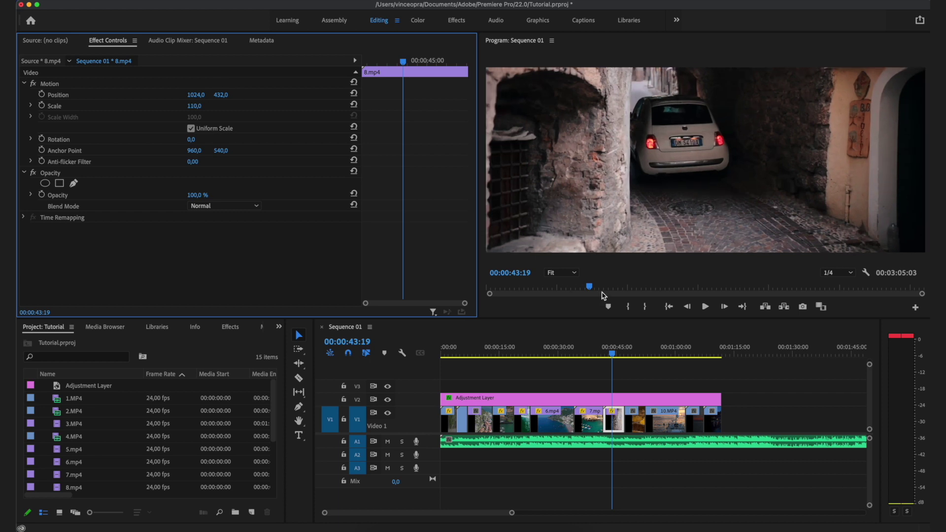
drag(633, 352, 525, 350)
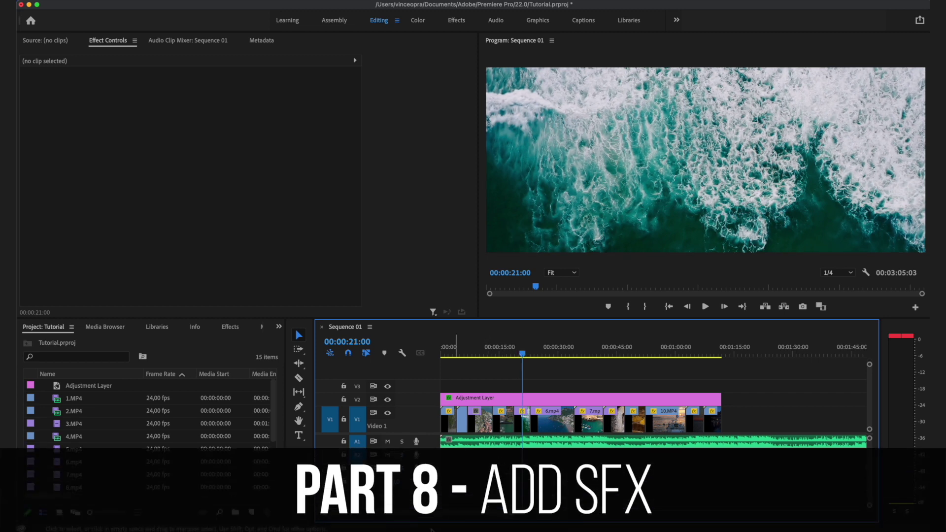
Switch to the Epidemic Sound page and go to its sound effects section.
click(410, 527)
scroll(504, 130, up, 10)
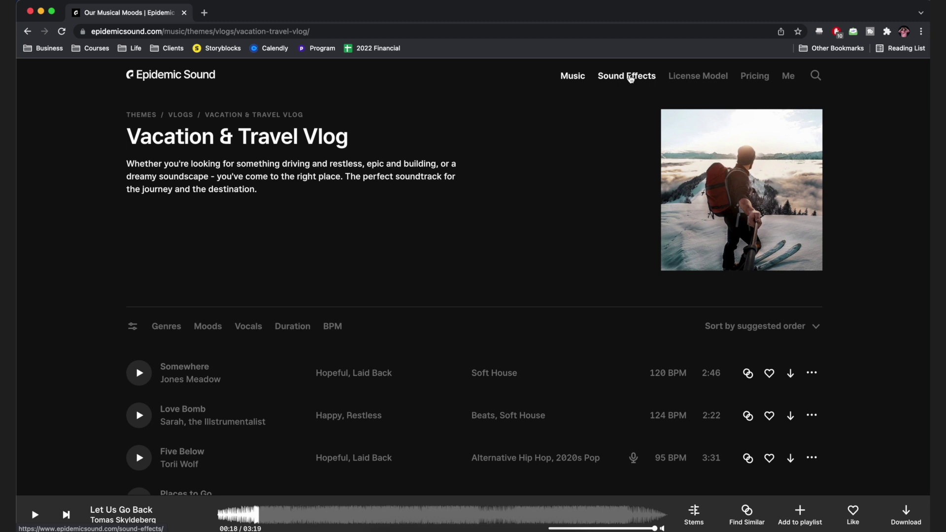
click(631, 79)
Search sound effects for 'ocean' and preview Ocean Waves 1.
click(816, 76)
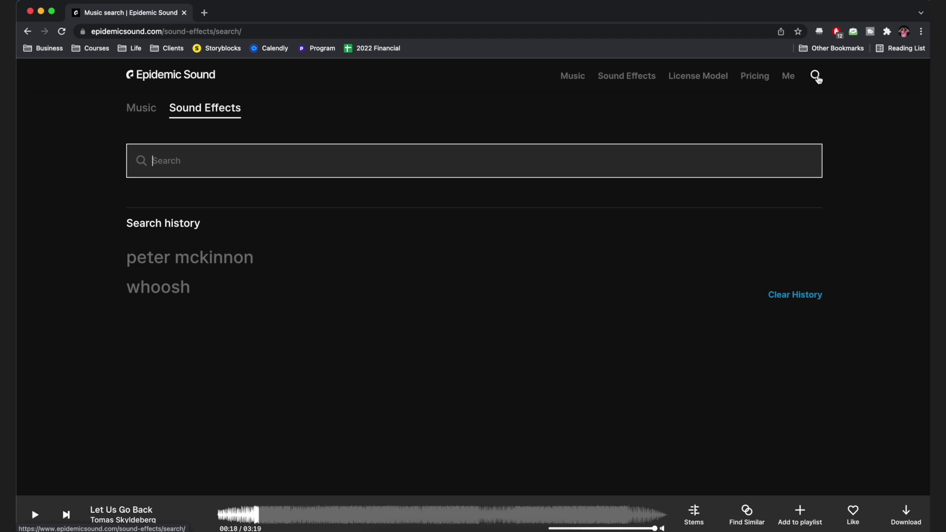
text(ocean)
key(Return)
scroll(646, 201, down, 2)
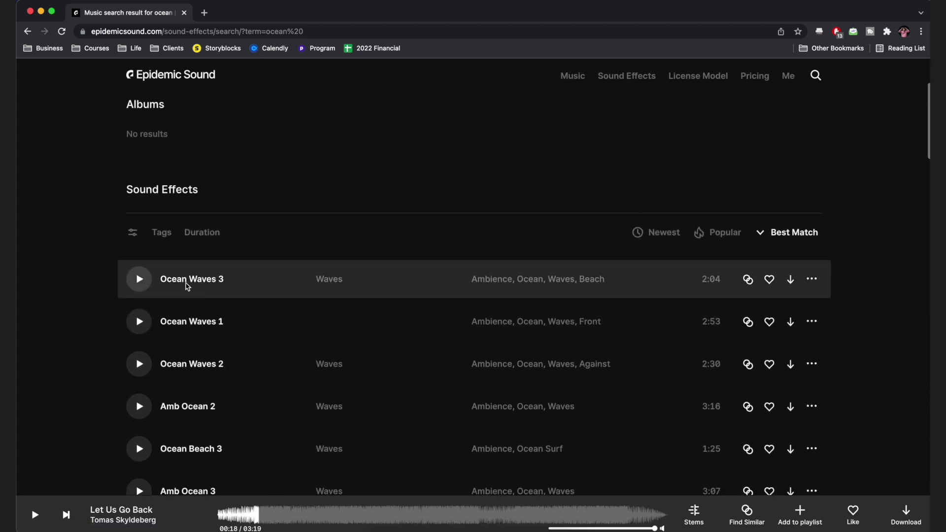
click(140, 326)
click(147, 332)
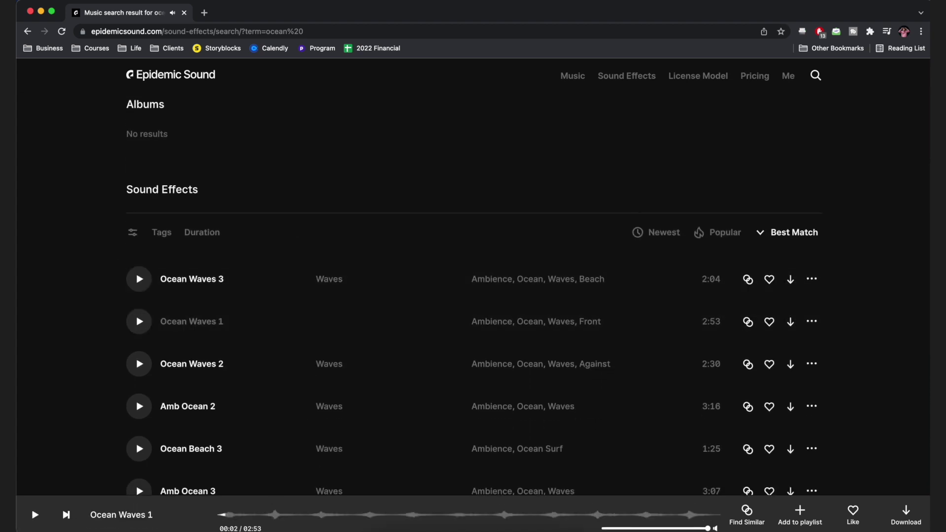
Download Ocean Waves 1 as mp3 and drop it onto track A2 in Premiere Pro.
click(908, 512)
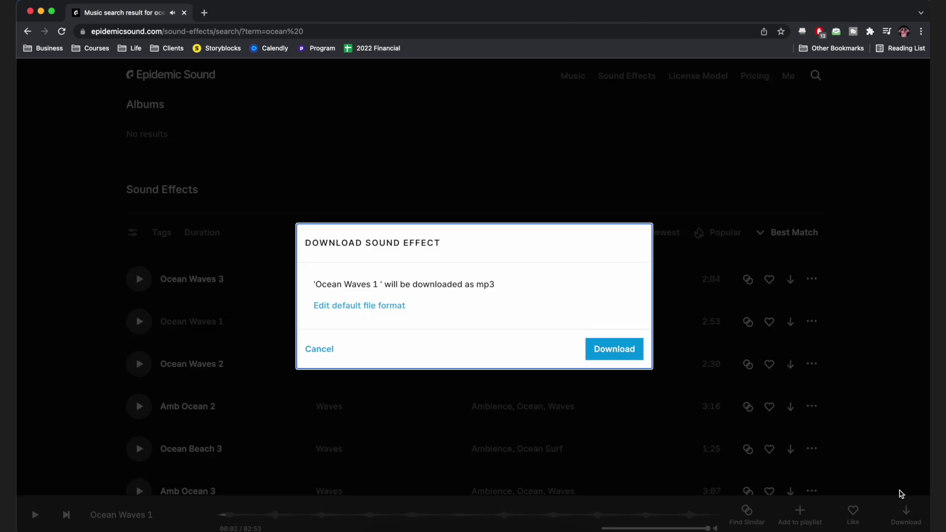
click(614, 351)
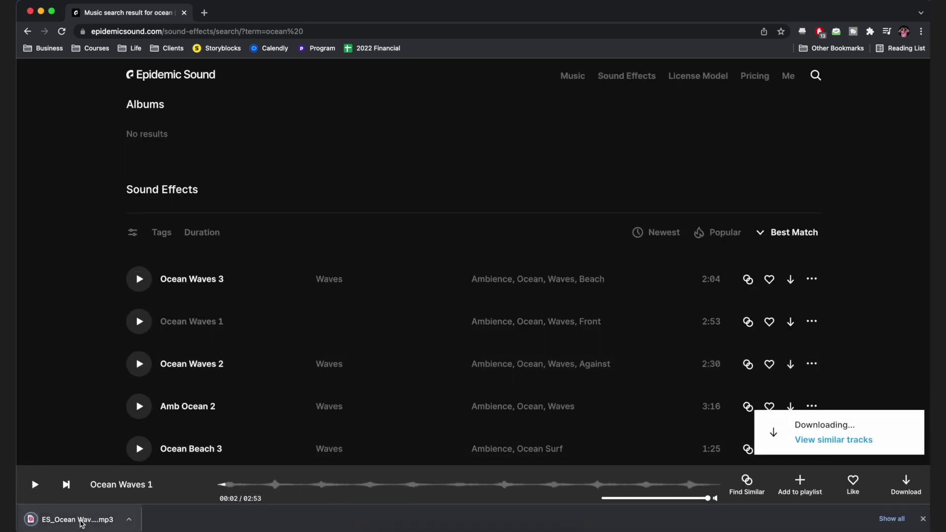
key(super+Tab)
drag(407, 418, 523, 458)
Razor-cut the Ocean Waves clip on A2 and delete the right-hand remainder.
key(c)
click(603, 453)
key(v)
click(621, 455)
key(Delete)
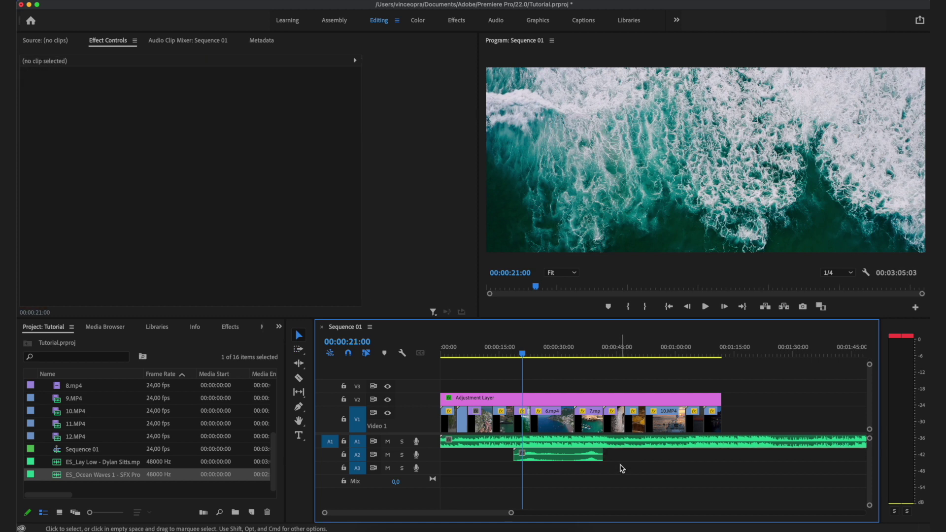
Set the Ocean Waves clip's volume level to -20 dB.
click(540, 452)
drag(195, 109, 109, 108)
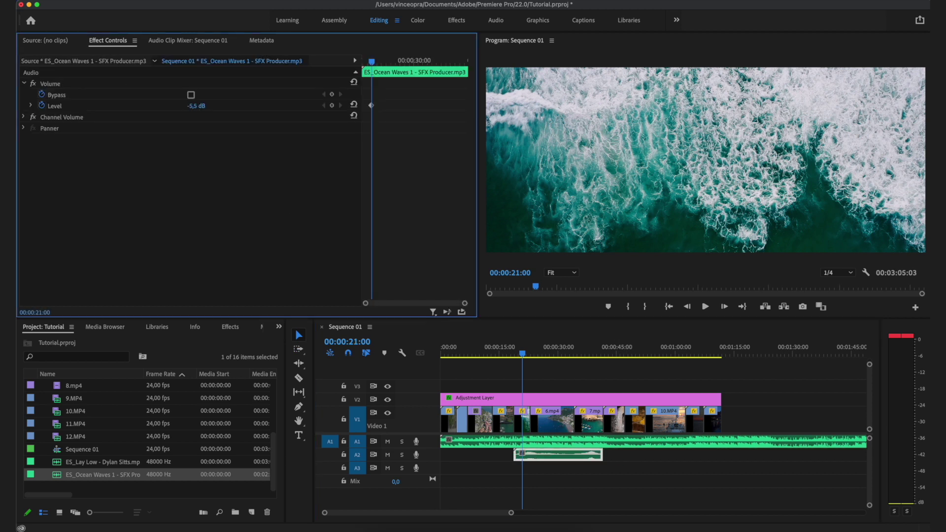
click(203, 104)
text(-20)
key(Return)
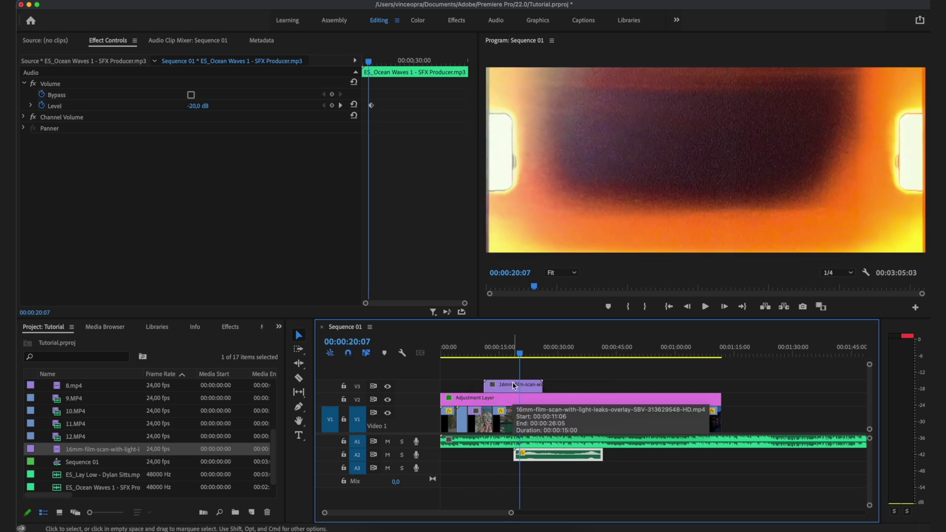
Select the 16mm light-leak overlay on V3 and preview it in the sequence.
click(514, 385)
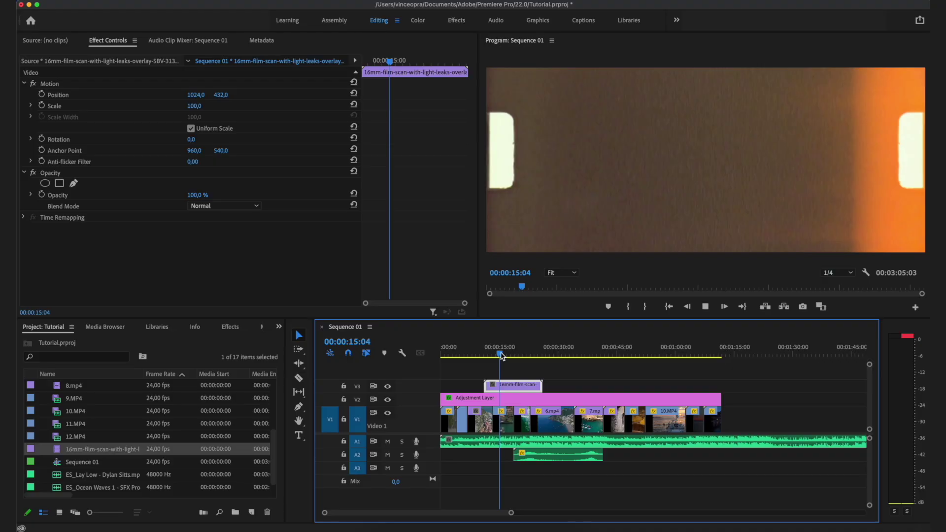
key(space)
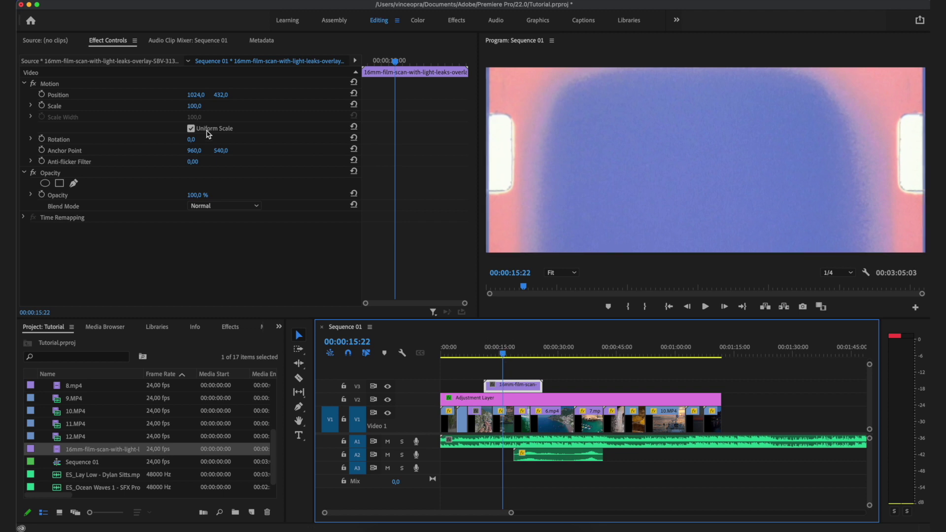
Set the light-leak overlay's blend mode to Screen, preview it, and mute tracks A1 and A2.
click(207, 207)
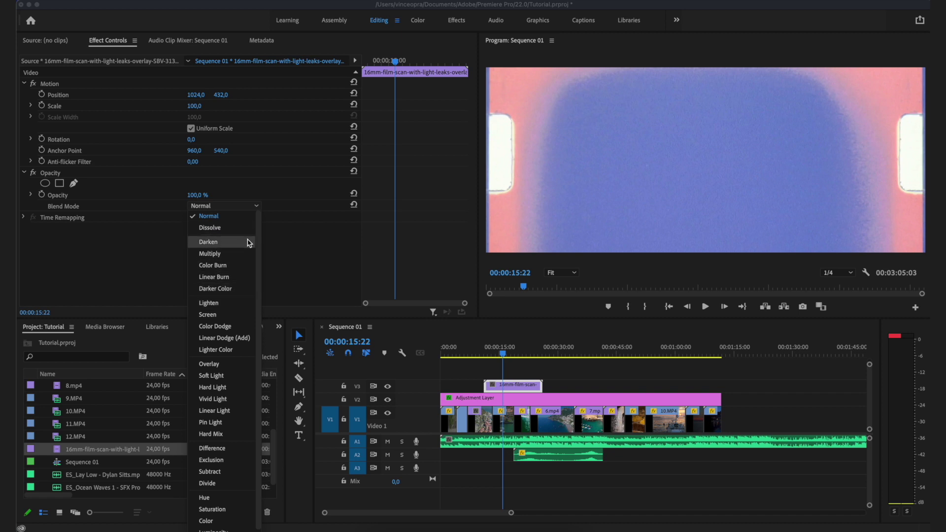
click(208, 315)
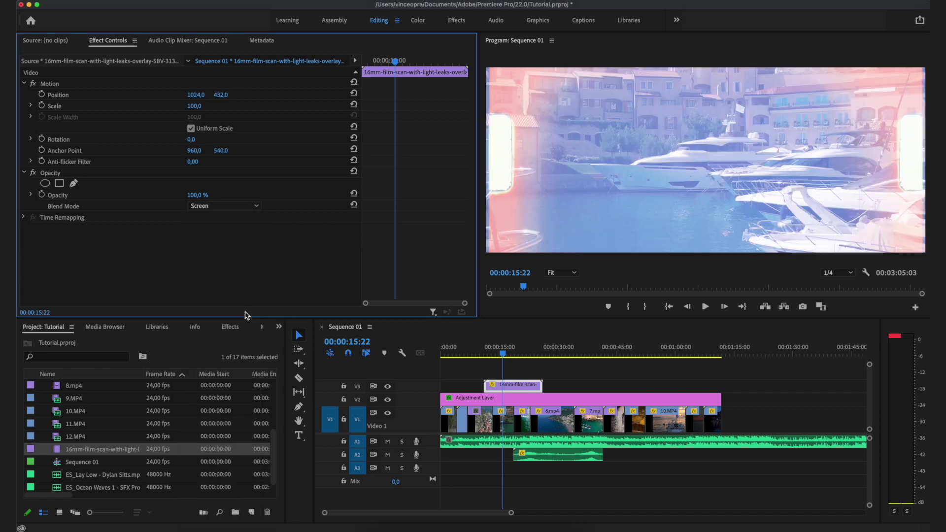
click(516, 391)
key(space)
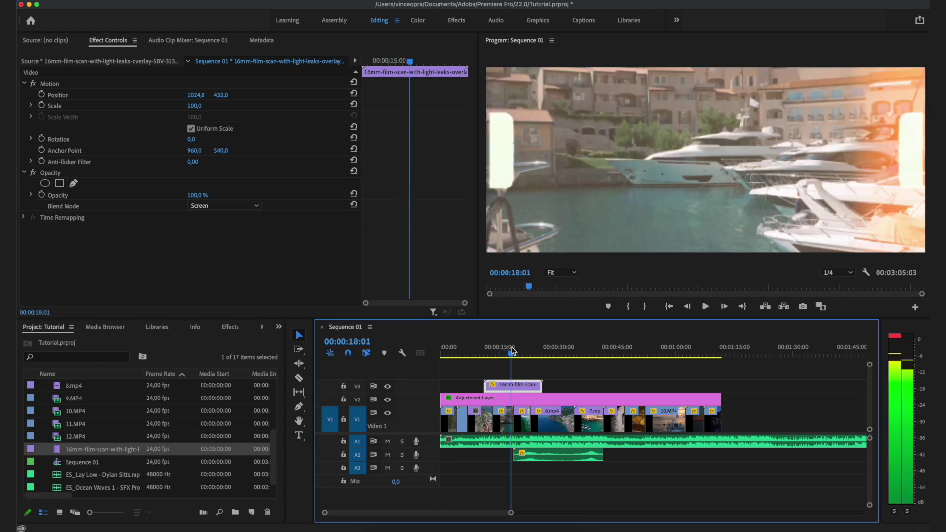
key(space)
click(387, 442)
click(387, 455)
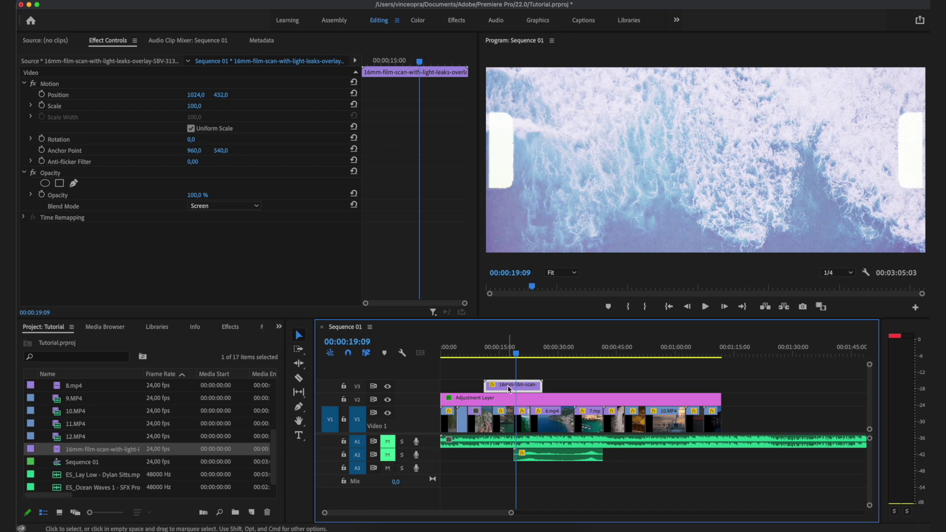
Lower the overlay's opacity to 34% and replay from 00:00:12:05.
click(504, 347)
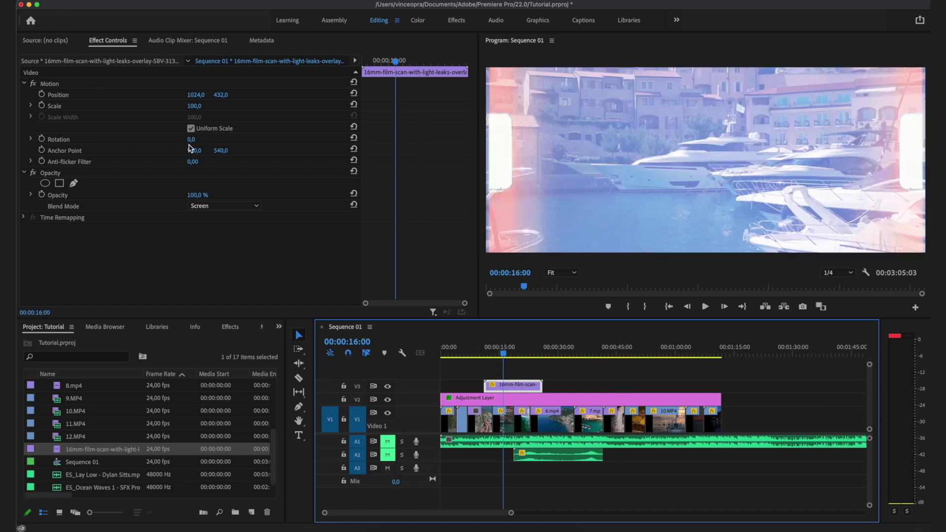
drag(197, 195, 164, 195)
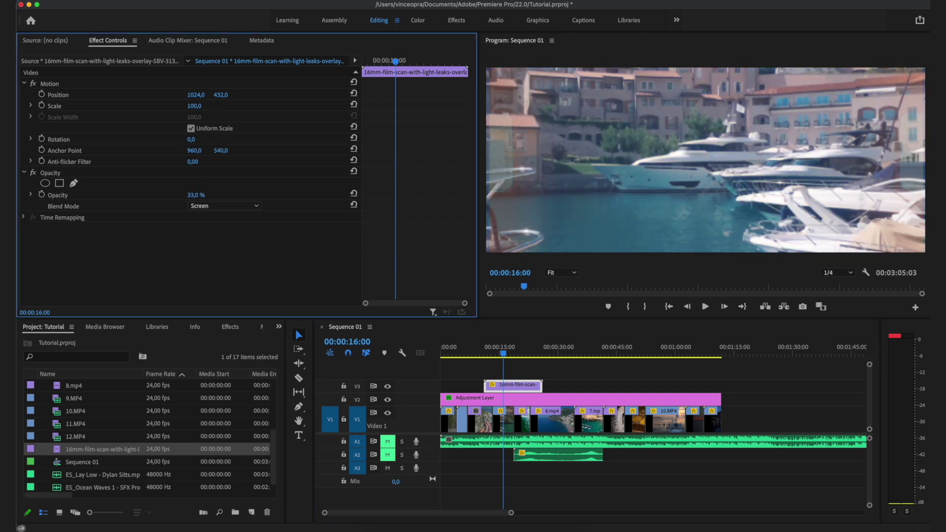
drag(497, 355, 490, 351)
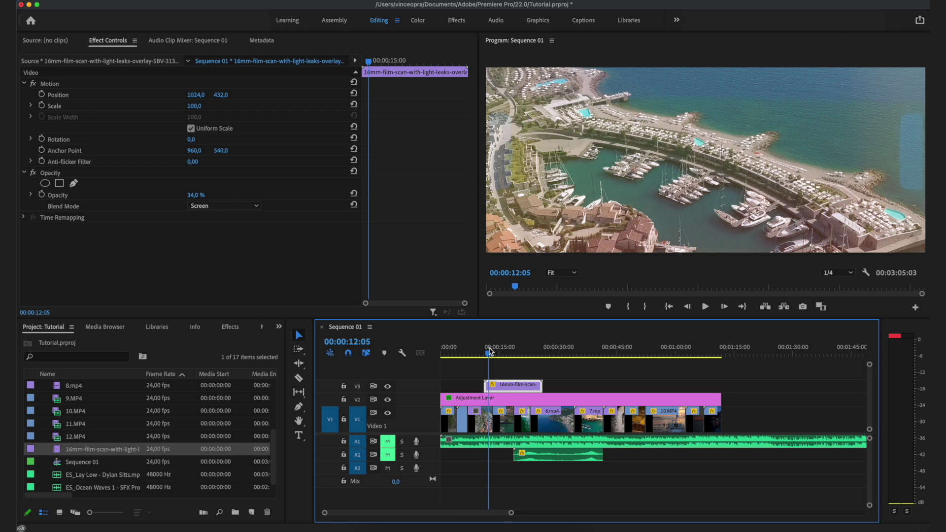
key(space)
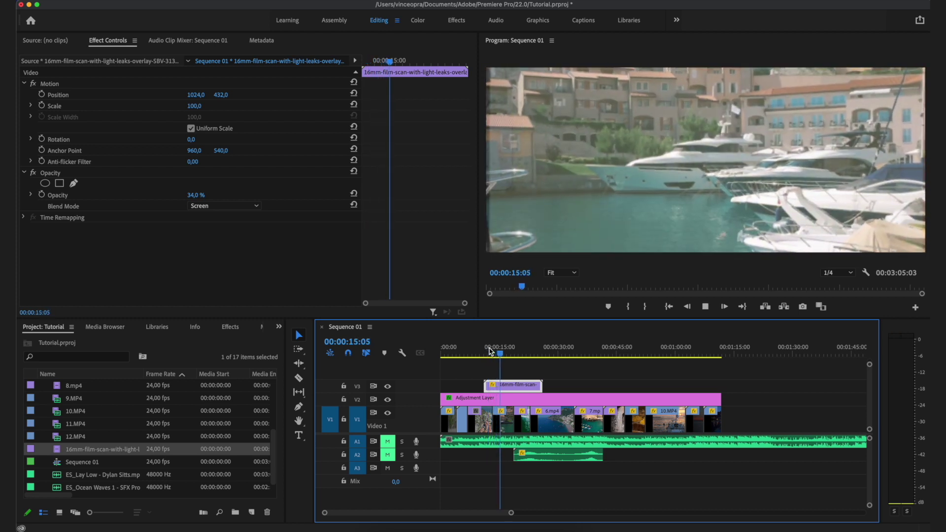
Trim the end of the V3 overlay clip shorter.
drag(541, 384, 497, 385)
scroll(500, 390, up, 5)
scroll(500, 389, down, 5)
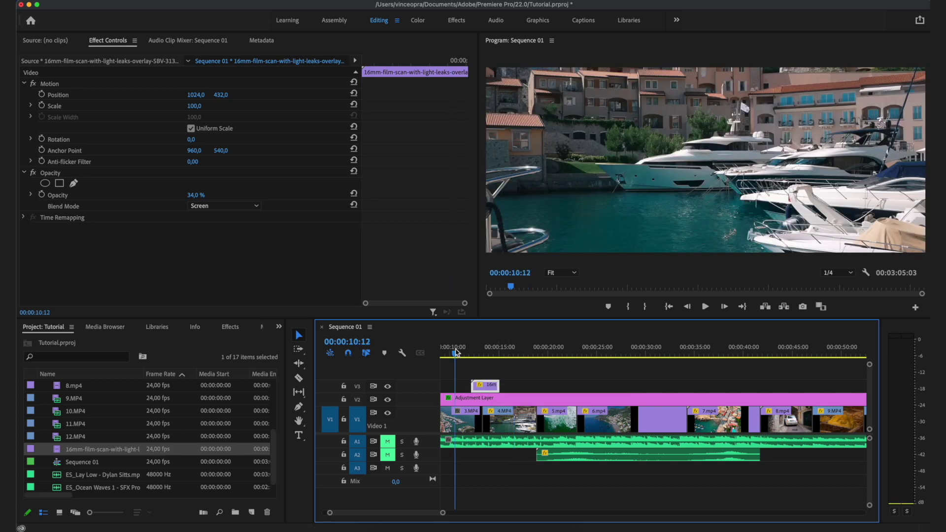
key(Up)
key(space)
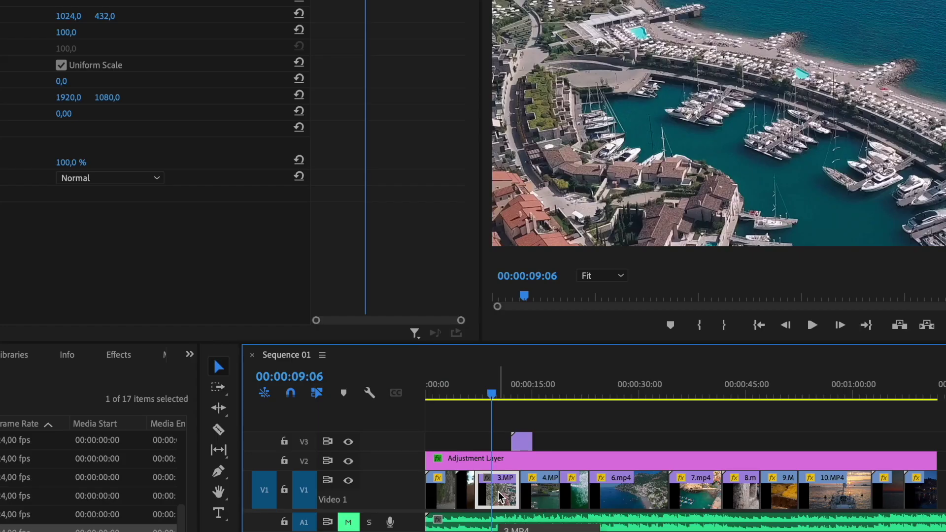
right_click(490, 423)
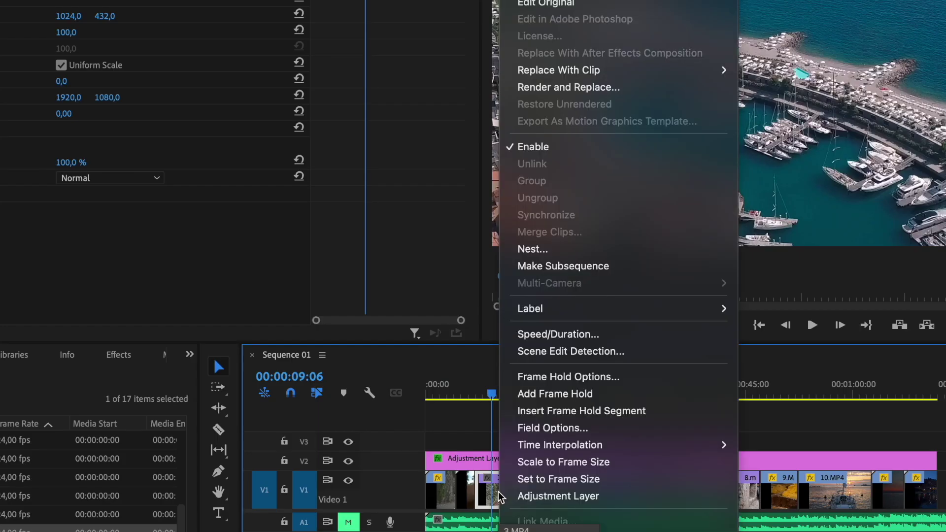
click(578, 335)
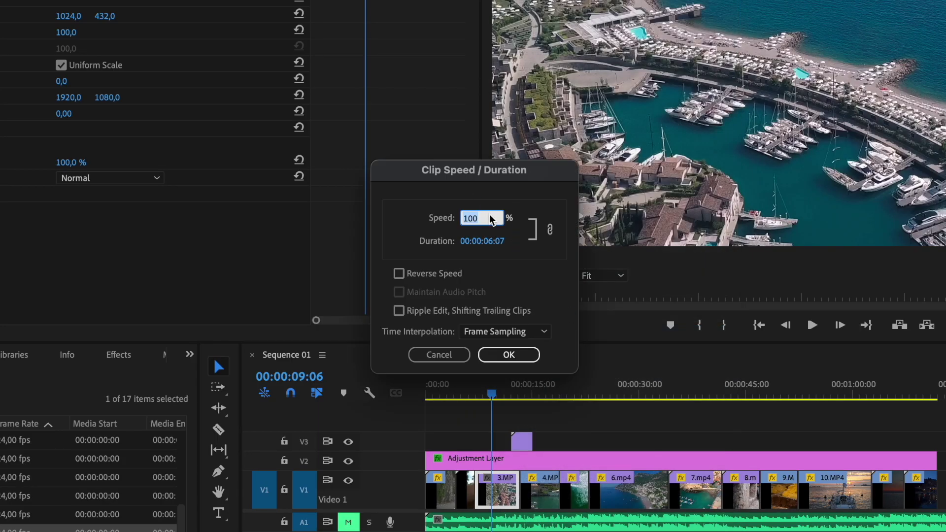
text(200)
key(BackSpace)
key(BackSpace)
text(5000)
key(BackSpace)
key(BackSpace)
key(BackSpace)
key(BackSpace)
text(00)
click(436, 355)
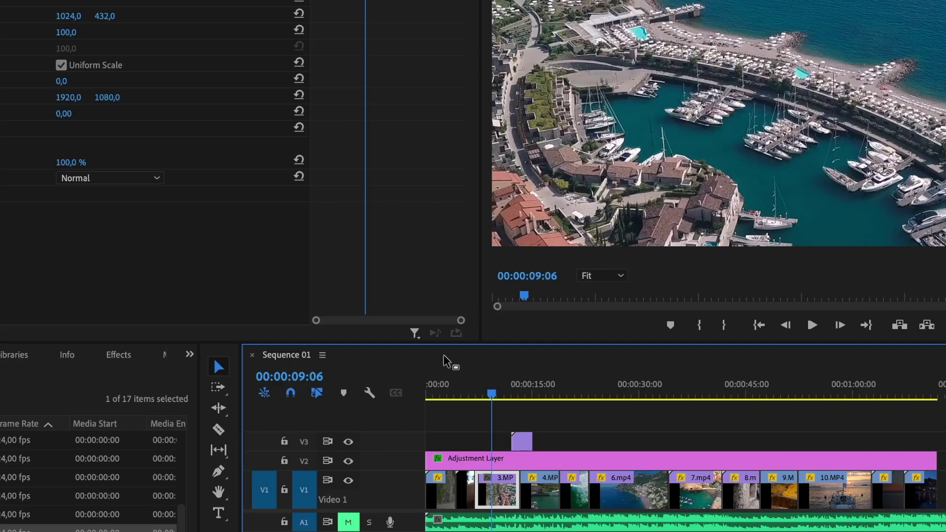